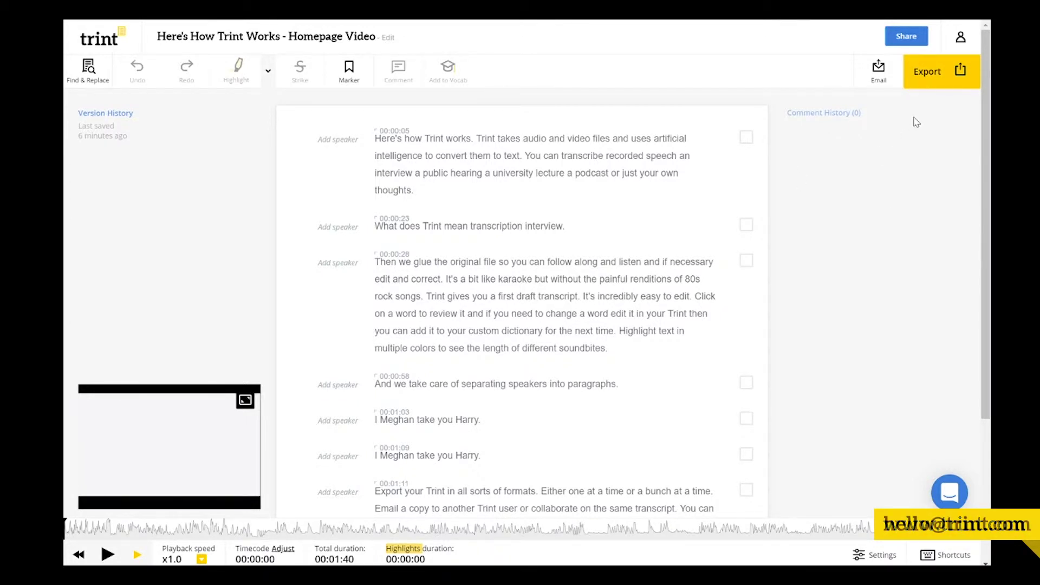
Invite two collaborators' e-mail addresses with Can edit permission and the message "Let's get this ready for tomorrow."
{"action": "left_click", "coordinate": [920, 41]}
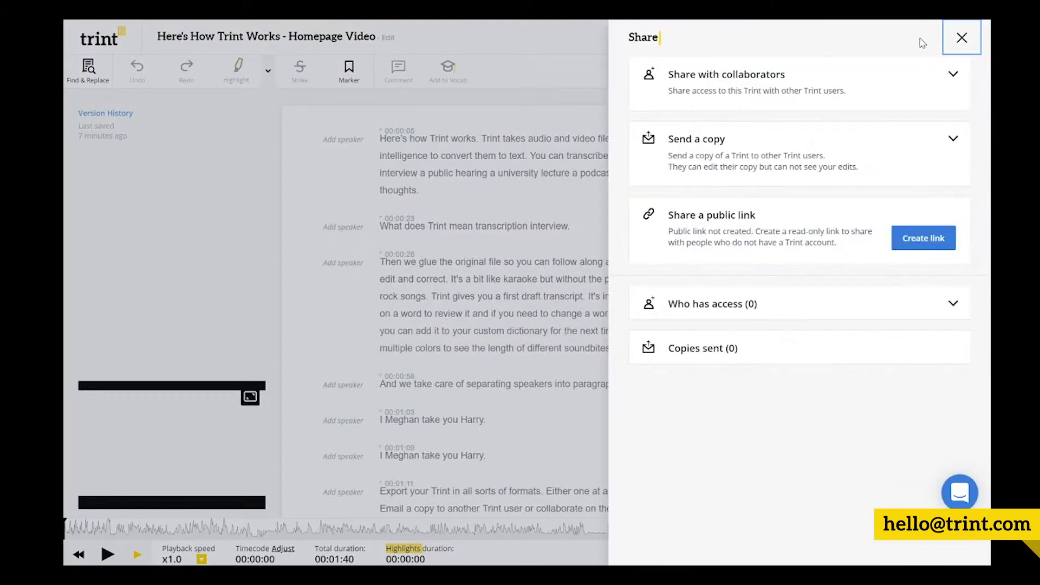
{"action": "left_click", "coordinate": [942, 76]}
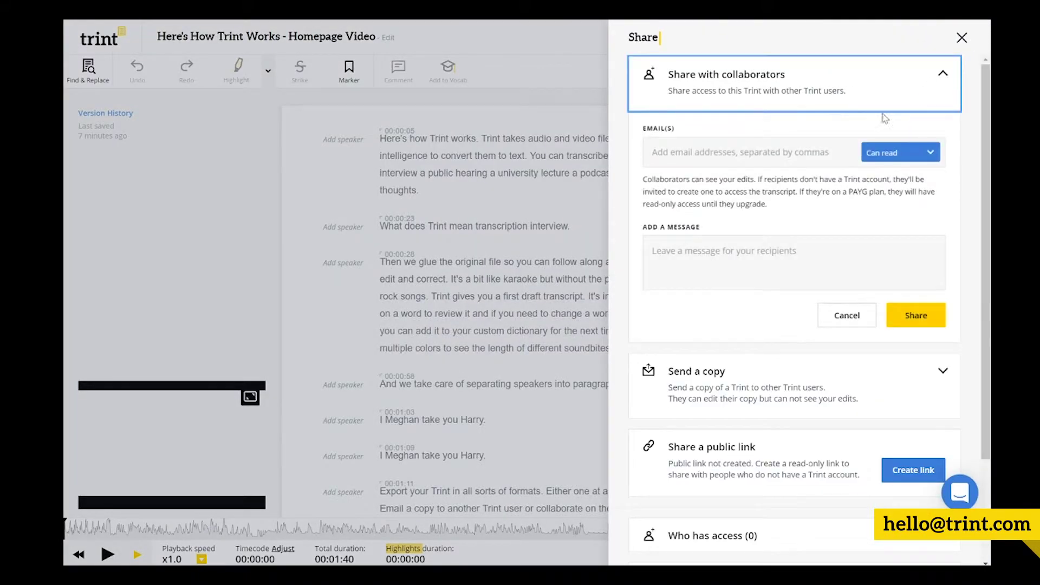
{"action": "key", "text": "ctrl+v"}
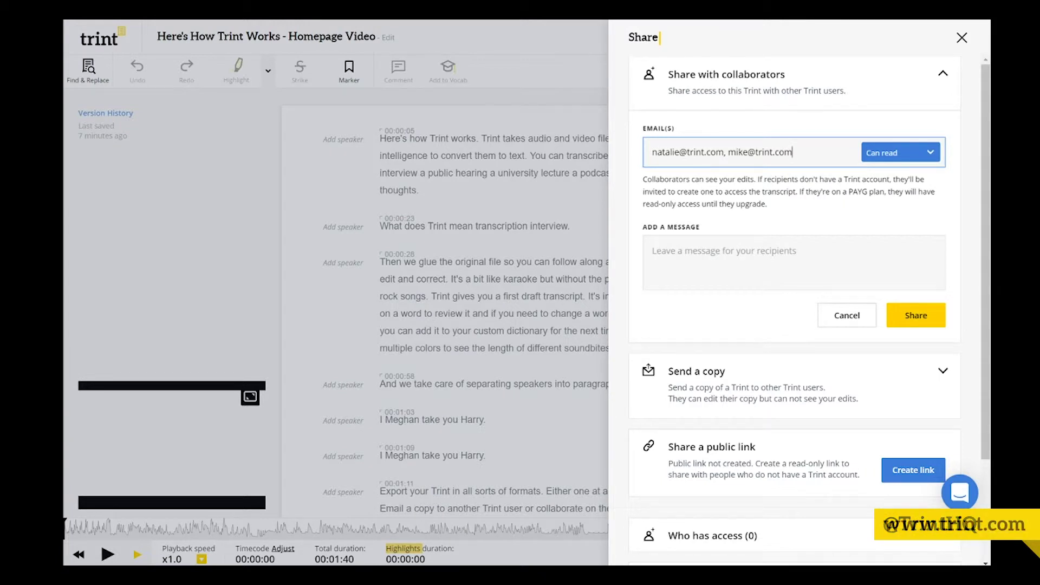
{"action": "left_click", "coordinate": [932, 153]}
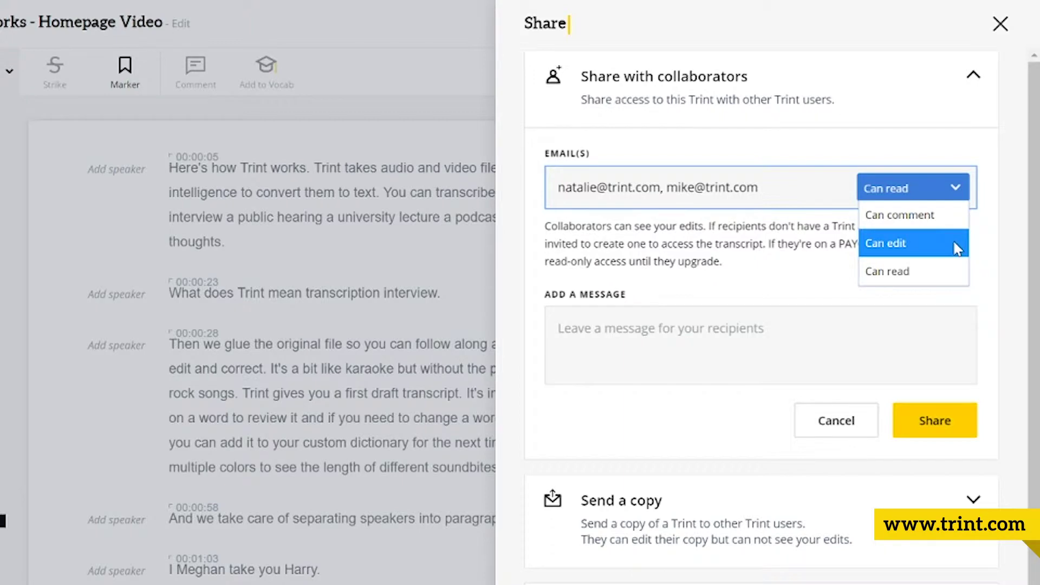
{"action": "left_click", "coordinate": [954, 242]}
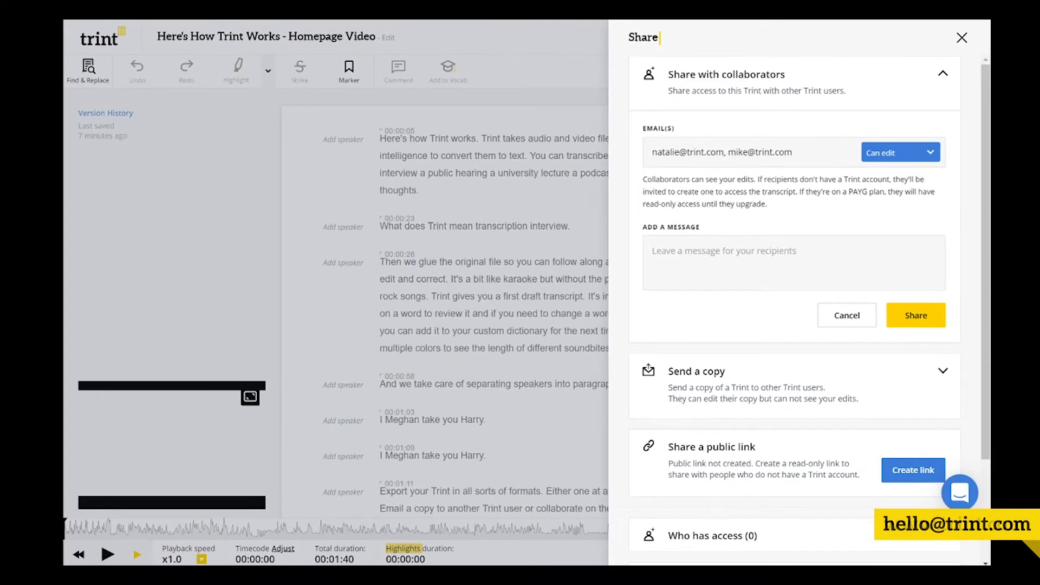
{"action": "left_click", "coordinate": [652, 251]}
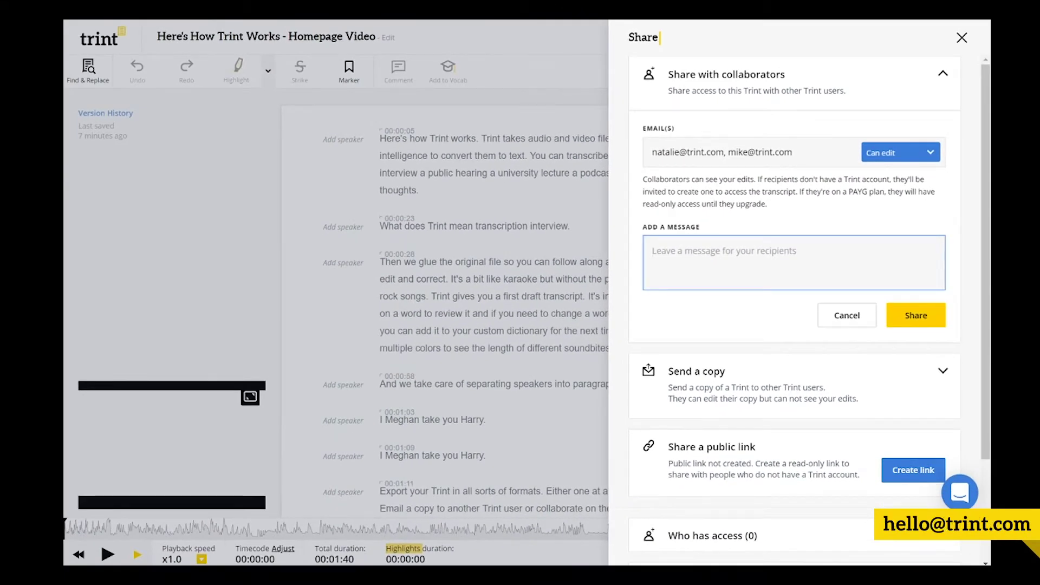
{"action": "type", "text": "Let's get this read"}
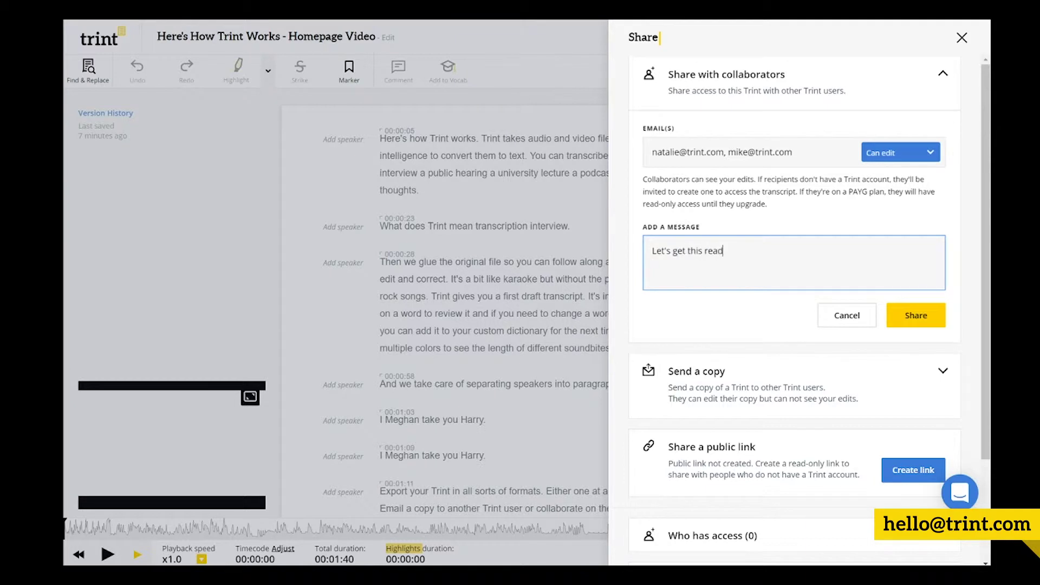
{"action": "type", "text": "y for tomorrow."}
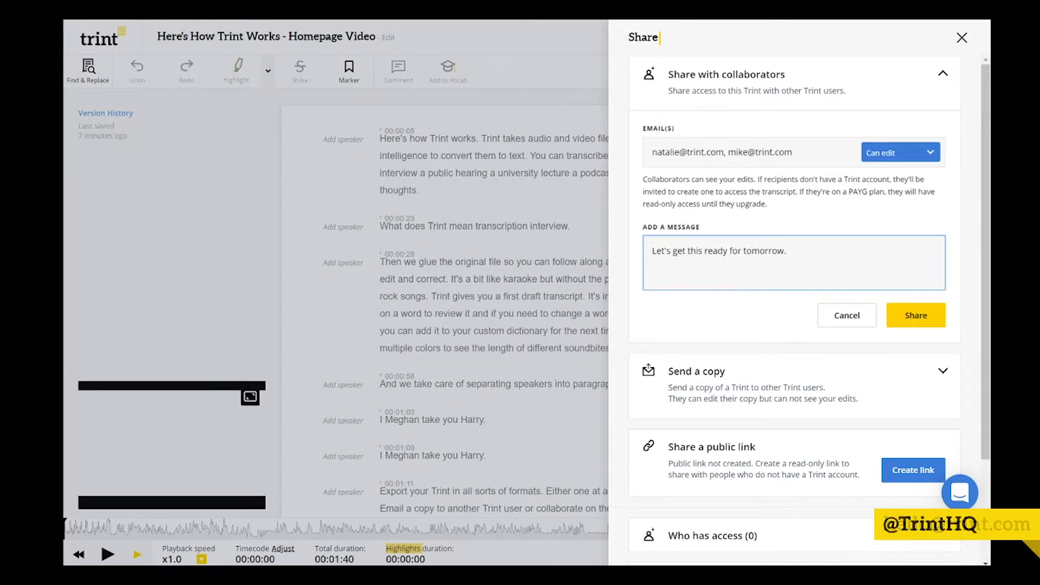
Send the share invitation, then set one collaborator to Can comment
{"action": "left_click", "coordinate": [940, 325]}
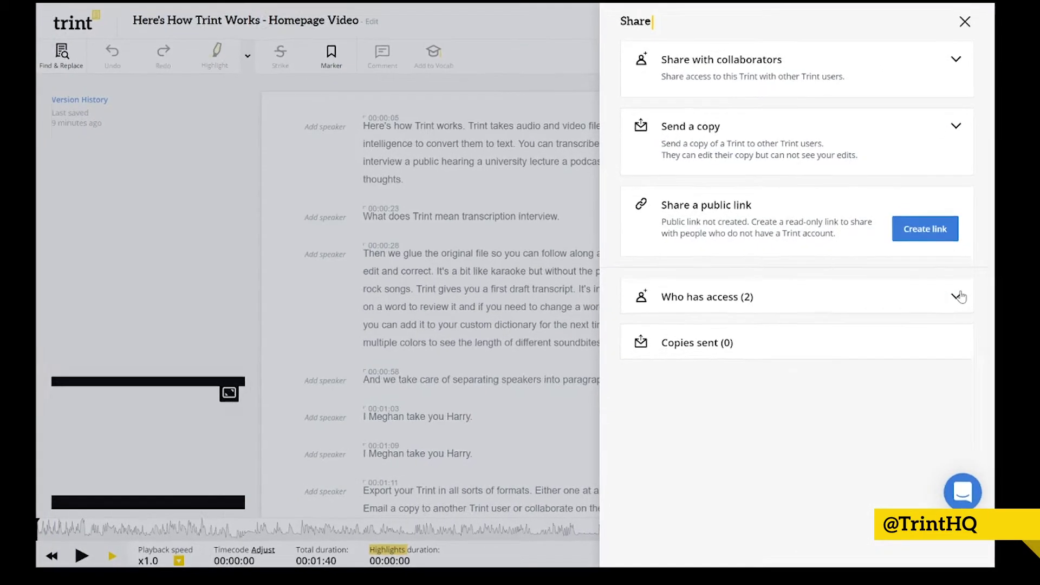
{"action": "left_click", "coordinate": [954, 303]}
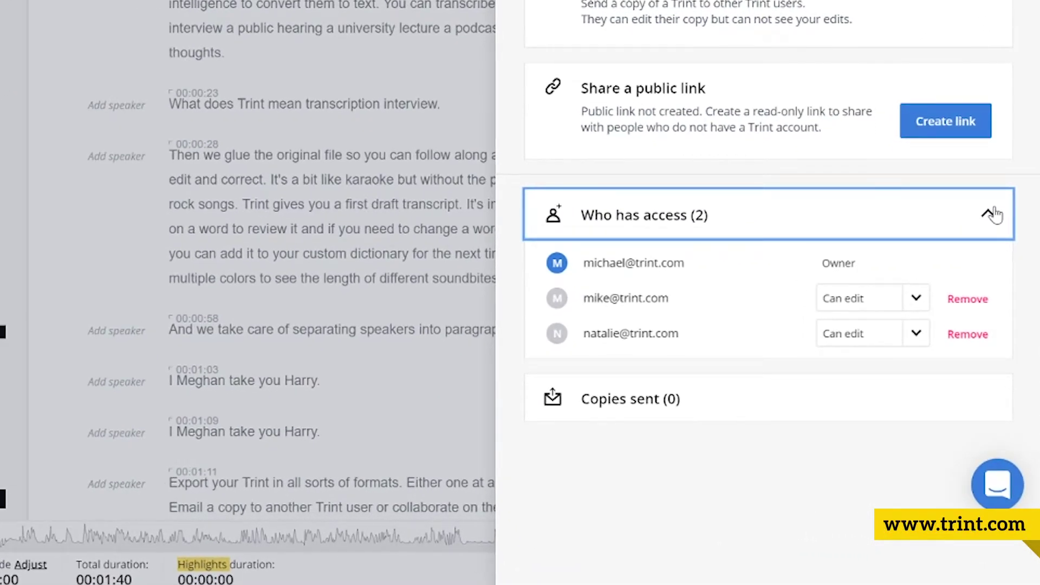
{"action": "left_click", "coordinate": [919, 295]}
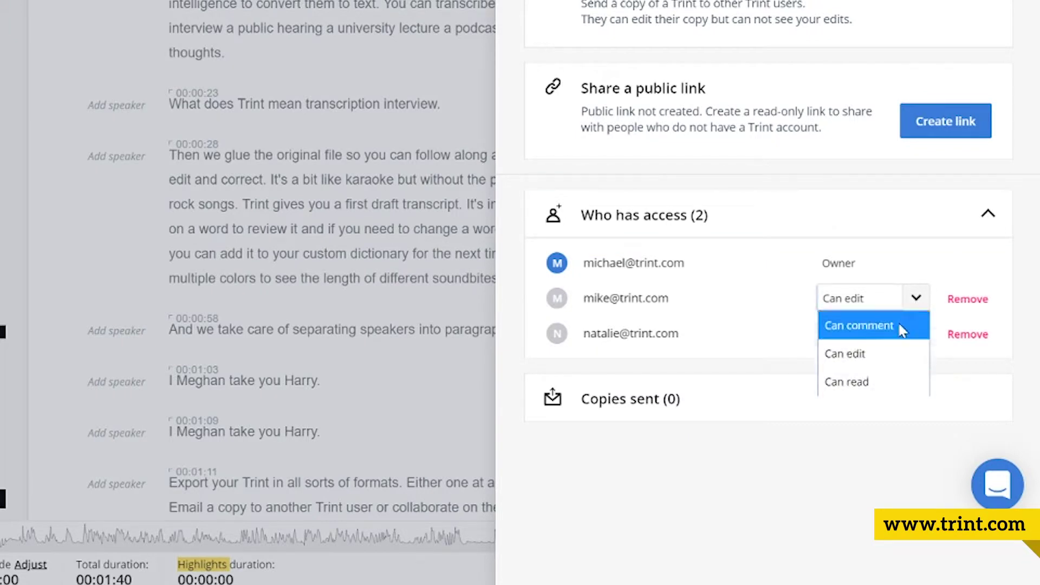
{"action": "left_click", "coordinate": [900, 328]}
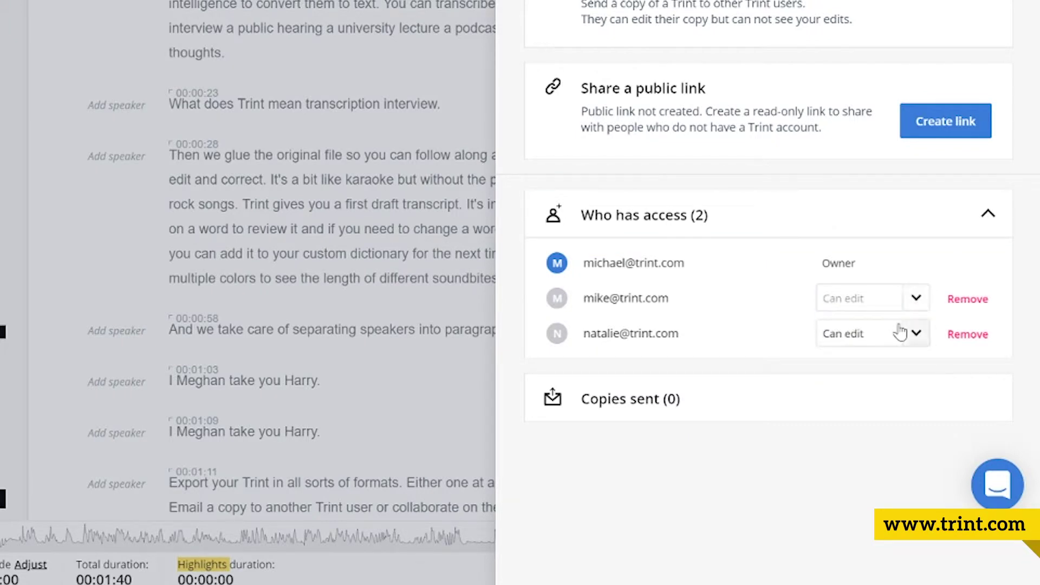
Remove the other collaborator's access and create a public read-only link
{"action": "left_click", "coordinate": [975, 340]}
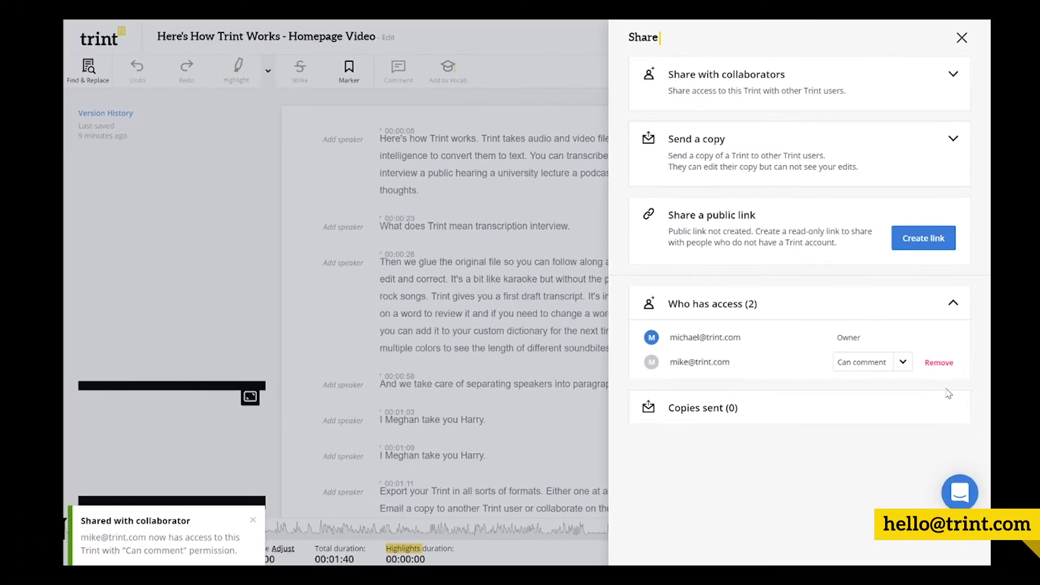
{"action": "left_click", "coordinate": [961, 38]}
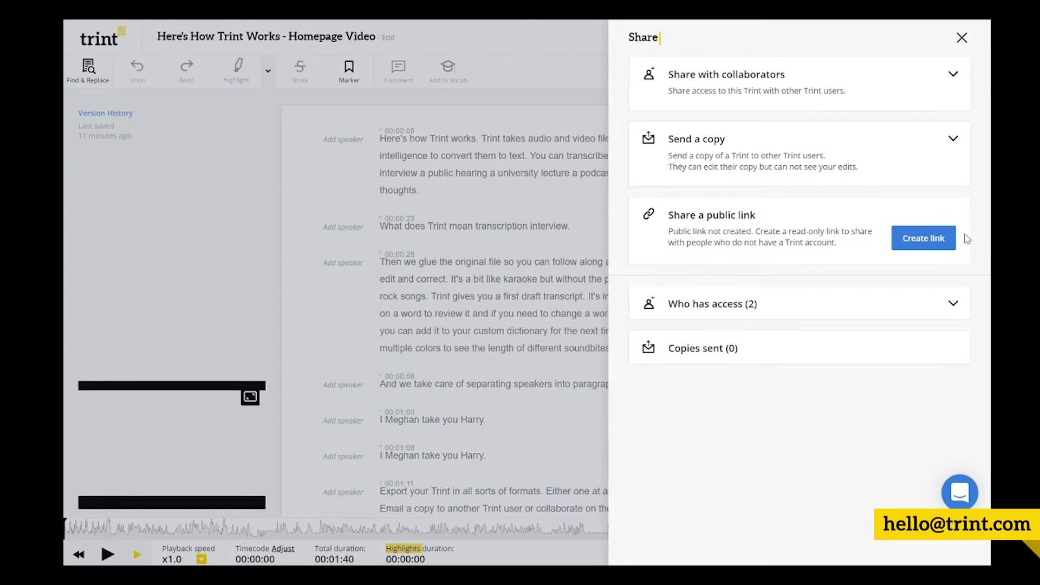
{"action": "left_click", "coordinate": [951, 249]}
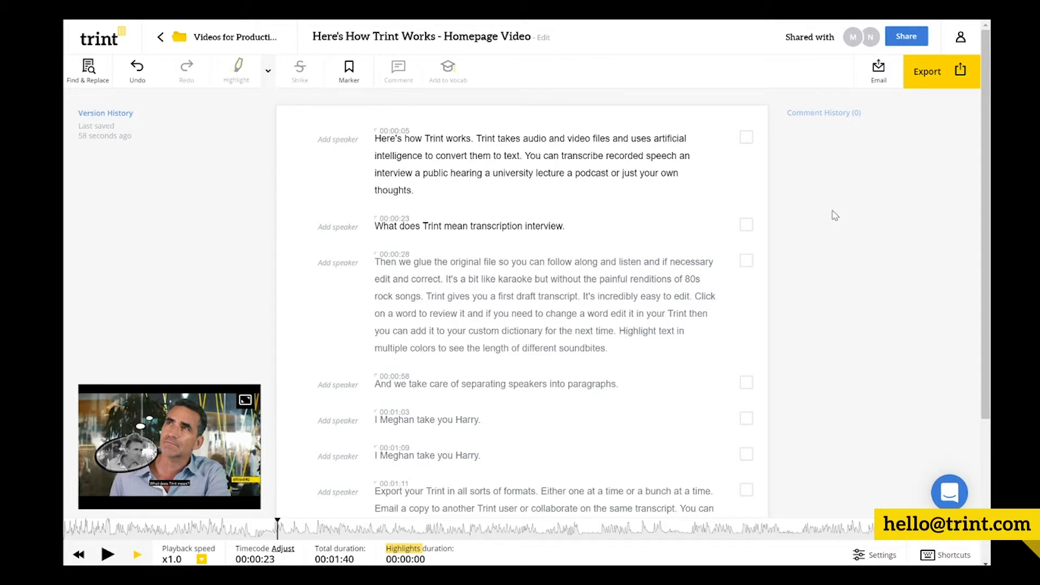
Highlight the sentence about converting audio to text in yellow
{"action": "left_click_drag", "start_coordinate": [476, 139], "coordinate": [523, 155]}
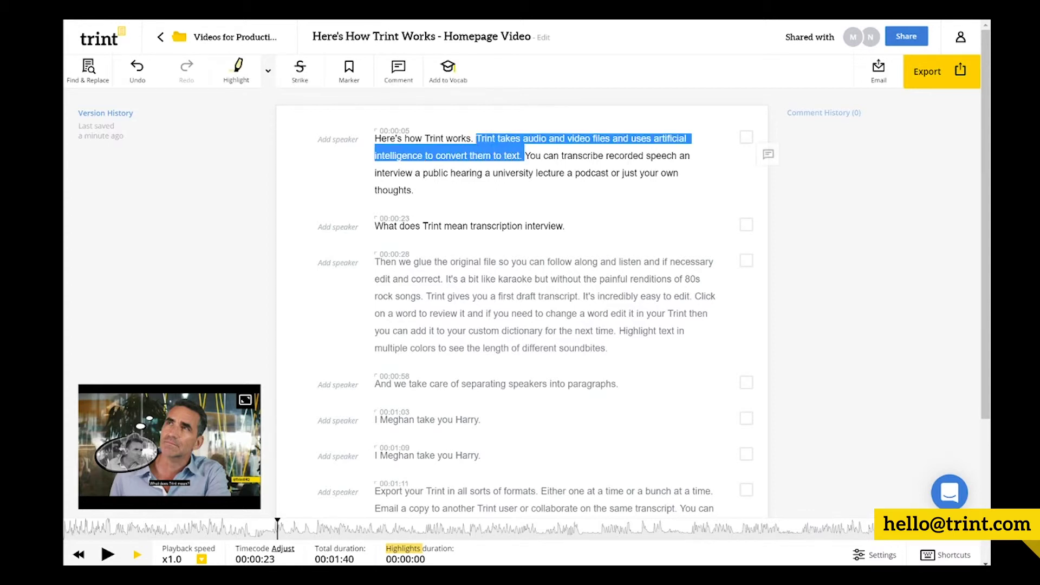
{"action": "left_click", "coordinate": [236, 69]}
{"action": "left_click", "coordinate": [511, 279]}
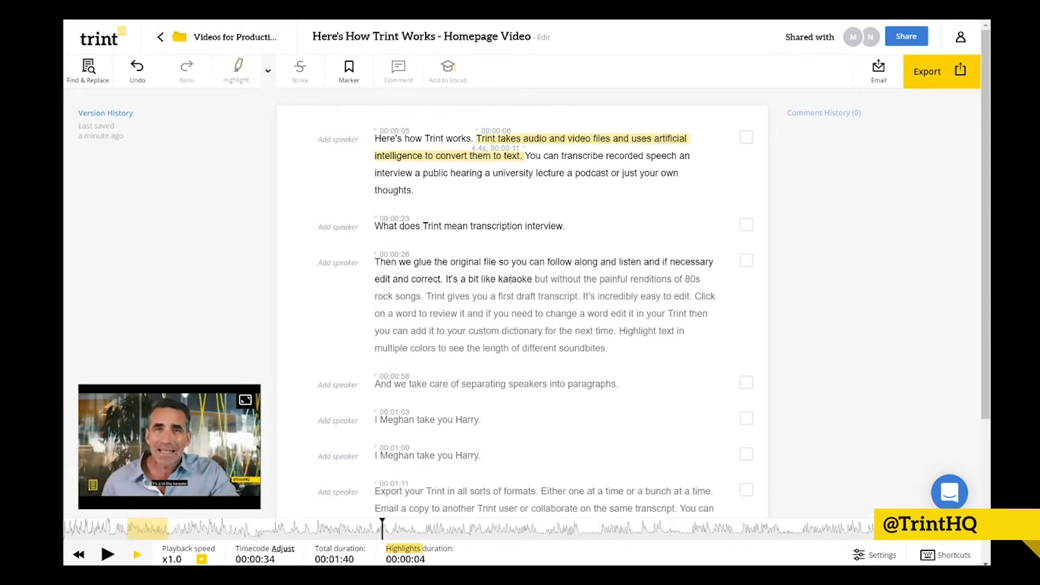
Highlight the passage from 'Trint gives you' to 'next time' in blue
{"action": "left_click_drag", "start_coordinate": [618, 331], "coordinate": [426, 296]}
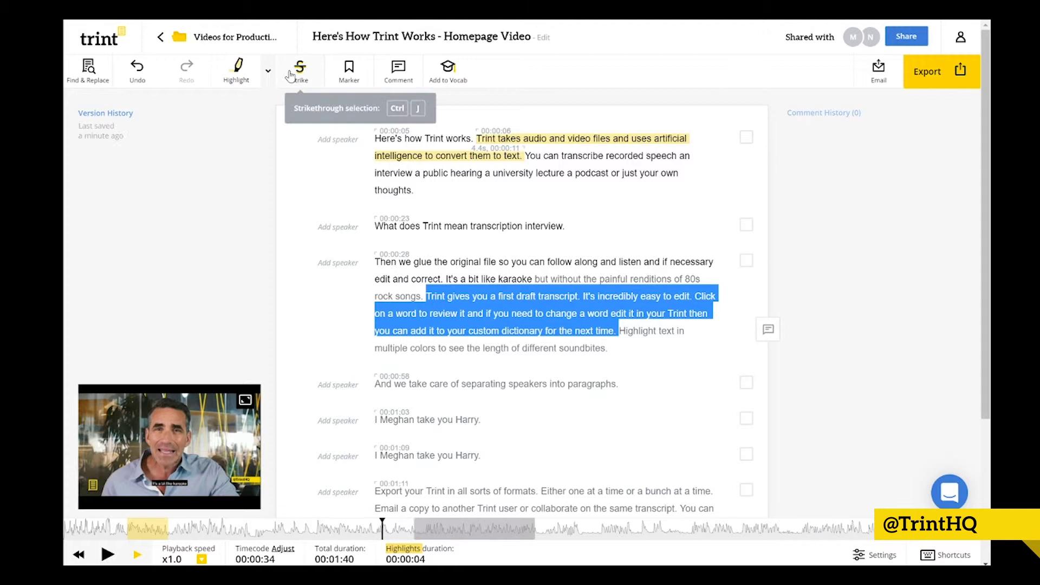
{"action": "left_click", "coordinate": [269, 71]}
{"action": "left_click", "coordinate": [261, 140]}
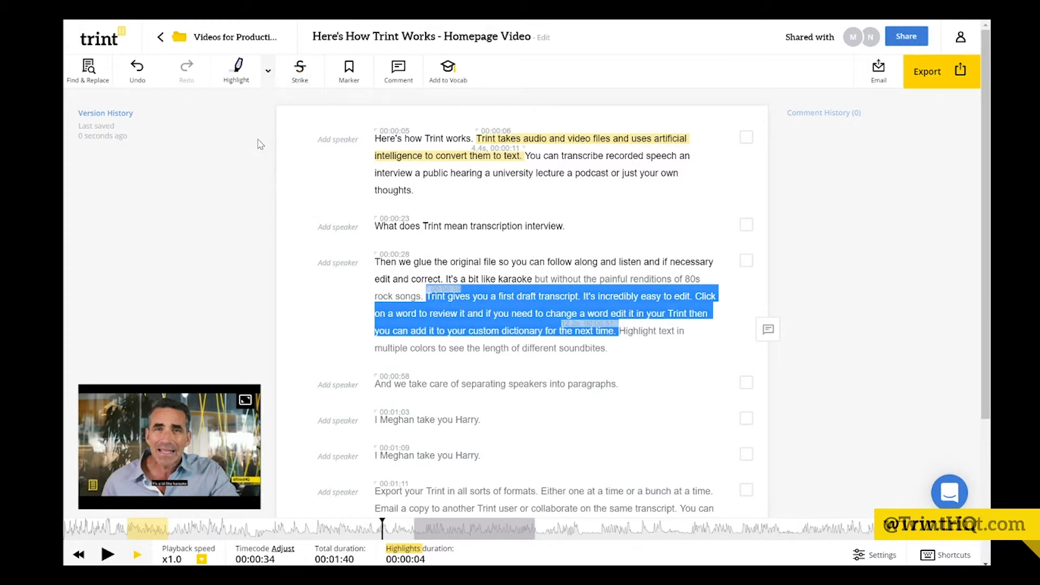
{"action": "left_click", "coordinate": [236, 69]}
Comment "Great clip for social media!" on the second 'I Meghan take you Harry' line
{"action": "left_click_drag", "start_coordinate": [484, 455], "coordinate": [374, 455]}
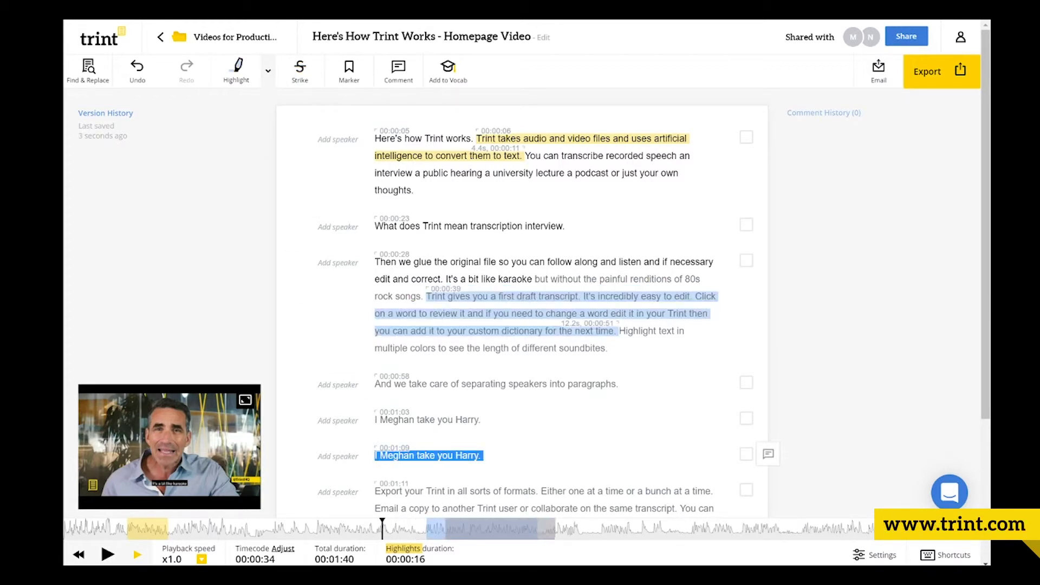
{"action": "left_click", "coordinate": [768, 454]}
{"action": "type", "text": "Great clip for social media!"}
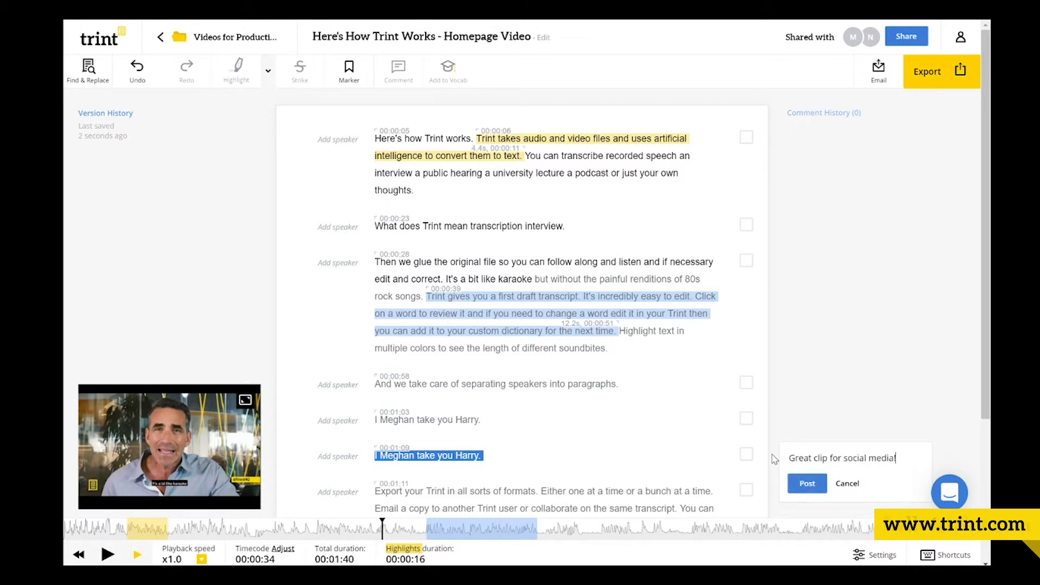
{"action": "left_click", "coordinate": [821, 491]}
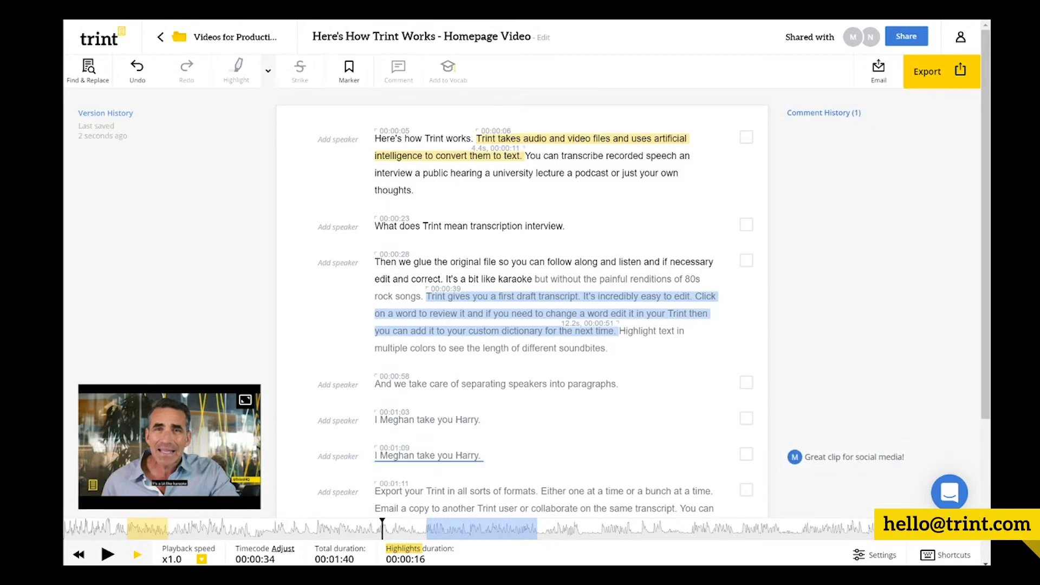
Replace the question's closing period with a question mark and mark its paragraph verified
{"action": "key", "text": "BackSpace"}
{"action": "type", "text": "?"}
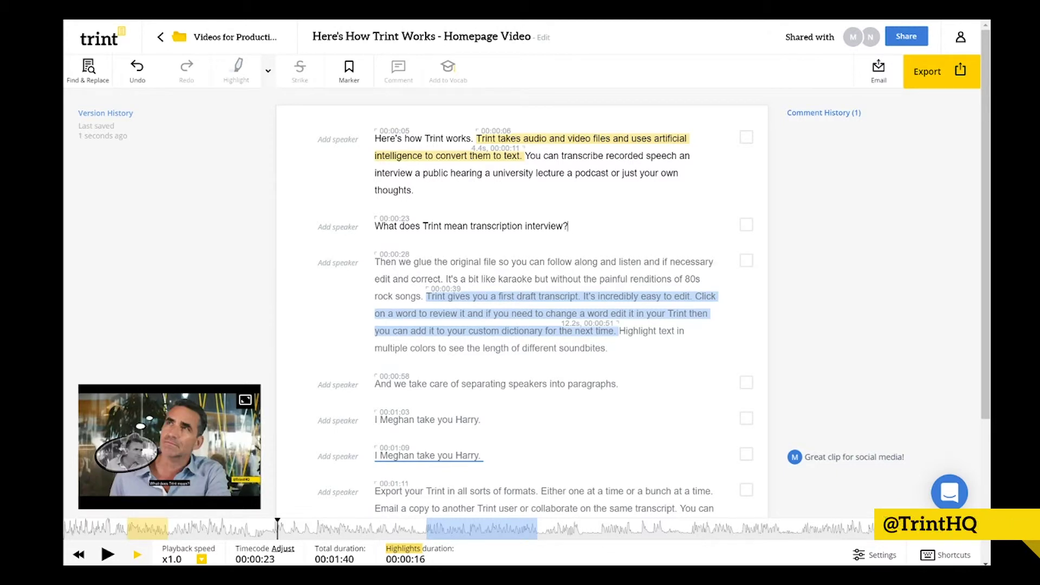
{"action": "left_click", "coordinate": [747, 225]}
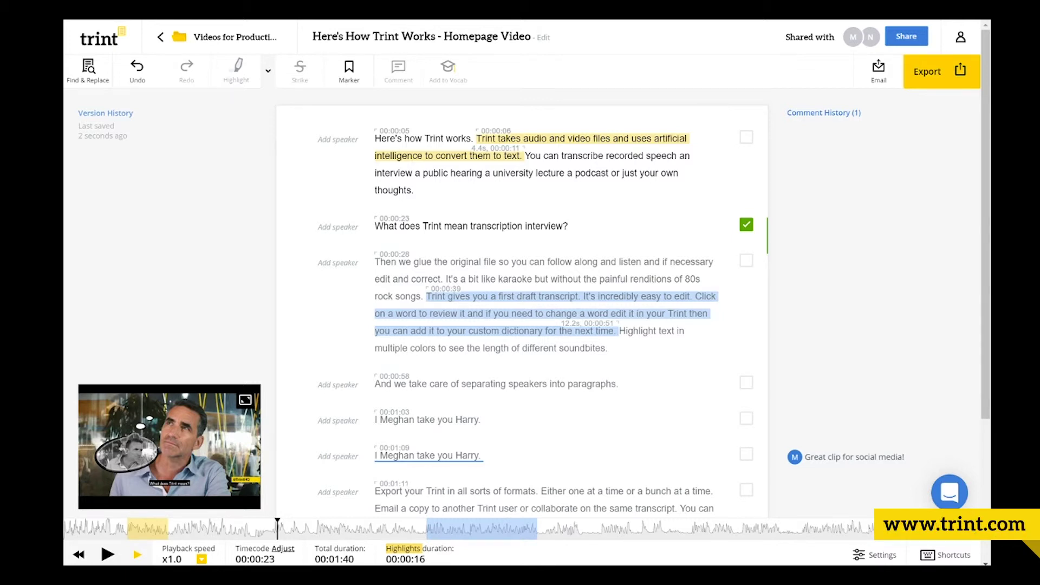
Complete the question as 'What does Trint mean: transcription? Interview?' and add a marker at 00:01:01
{"action": "type", "text": ";"}
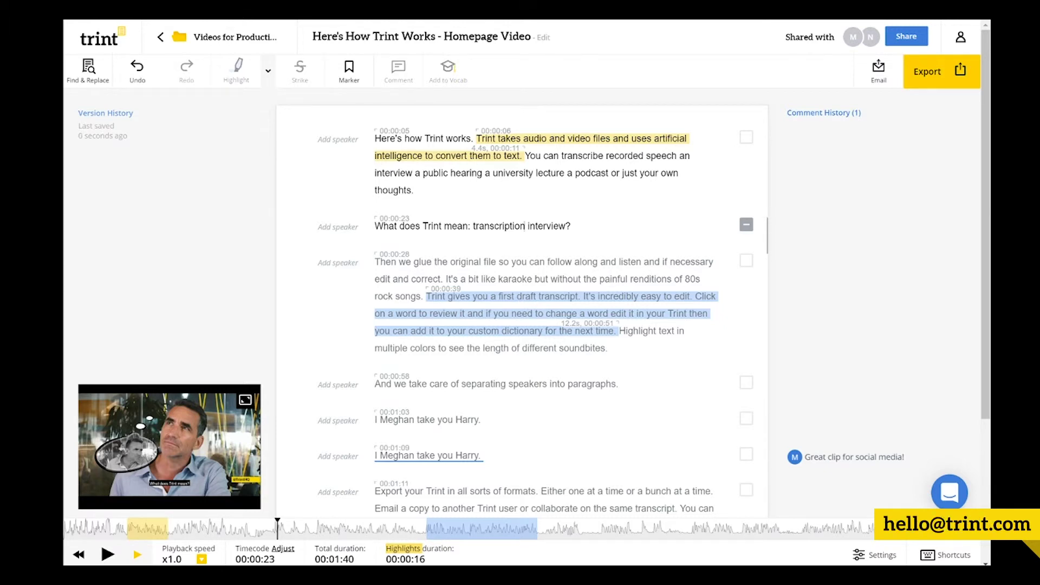
{"action": "type", "text": "?"}
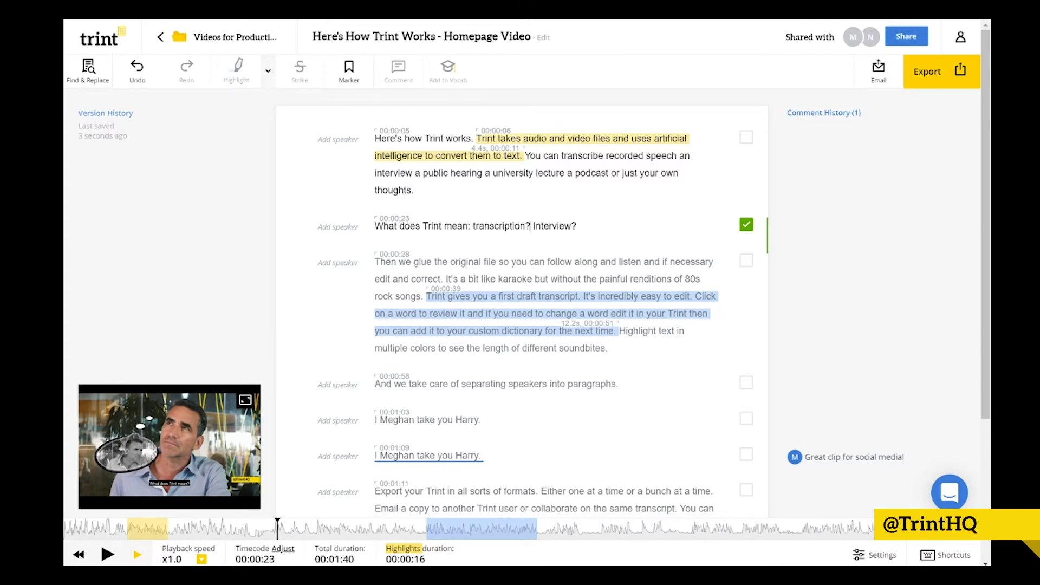
{"action": "left_click", "coordinate": [621, 384]}
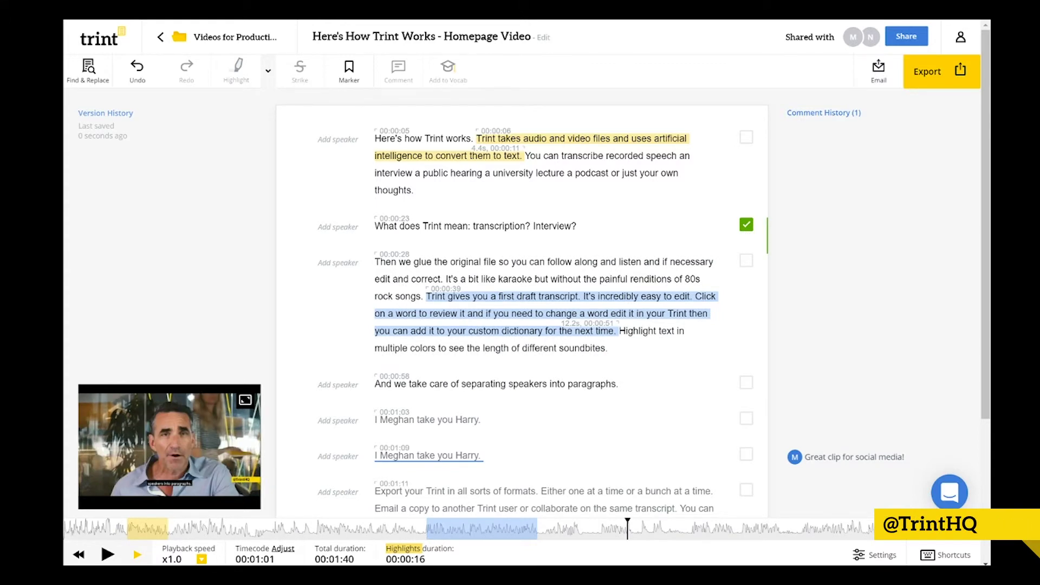
{"action": "left_click", "coordinate": [346, 70]}
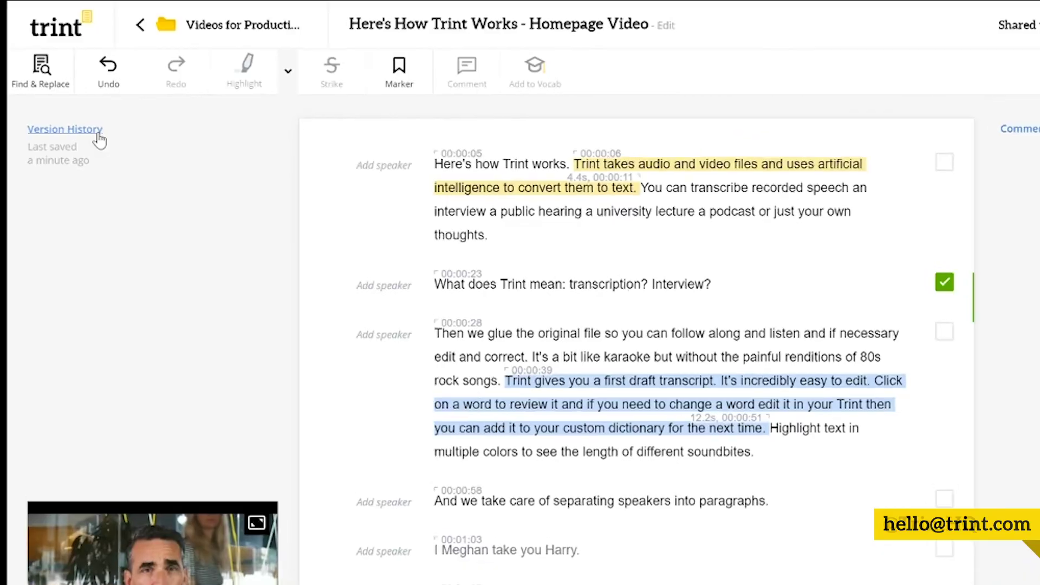
Open Restore a copy for the 18 April 2019 11:30 version from Version History
{"action": "left_click", "coordinate": [122, 114]}
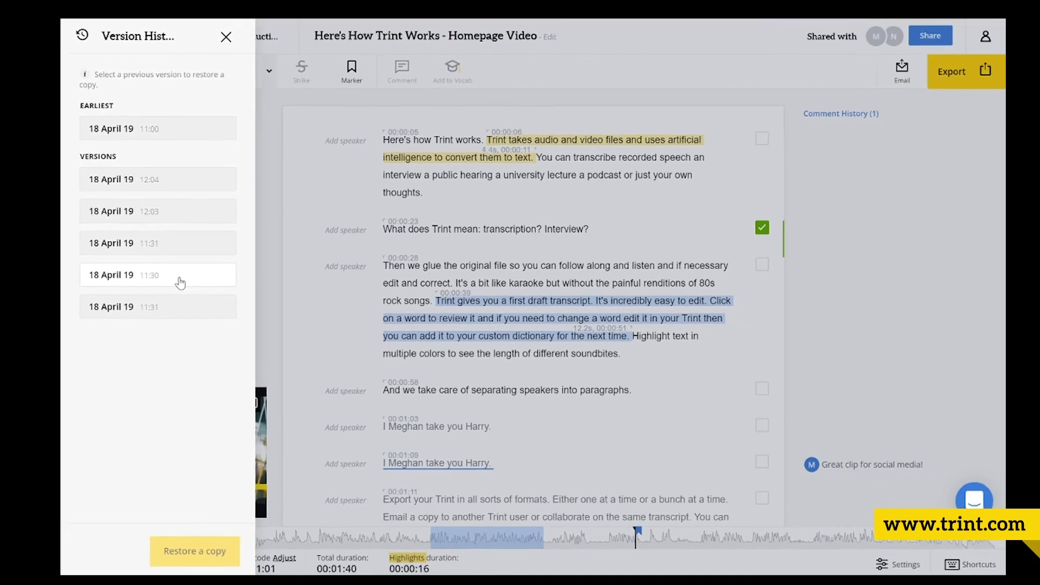
{"action": "left_click", "coordinate": [181, 282]}
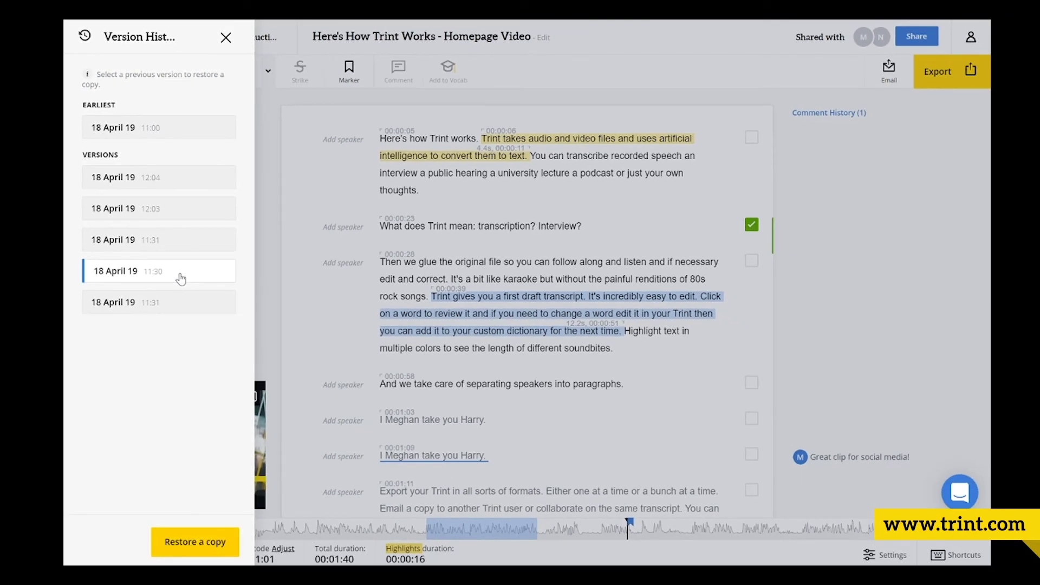
{"action": "left_click", "coordinate": [195, 542]}
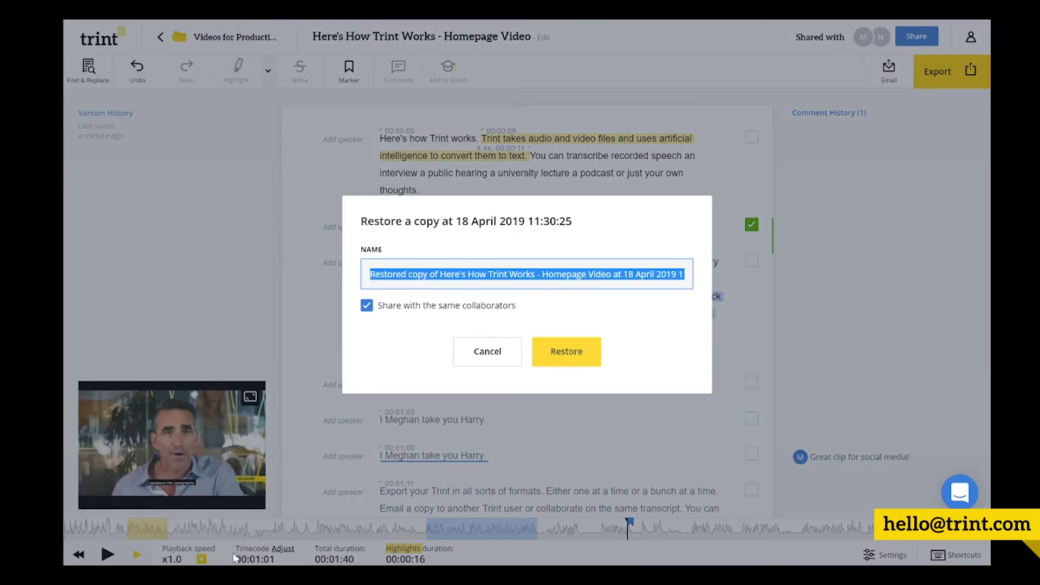